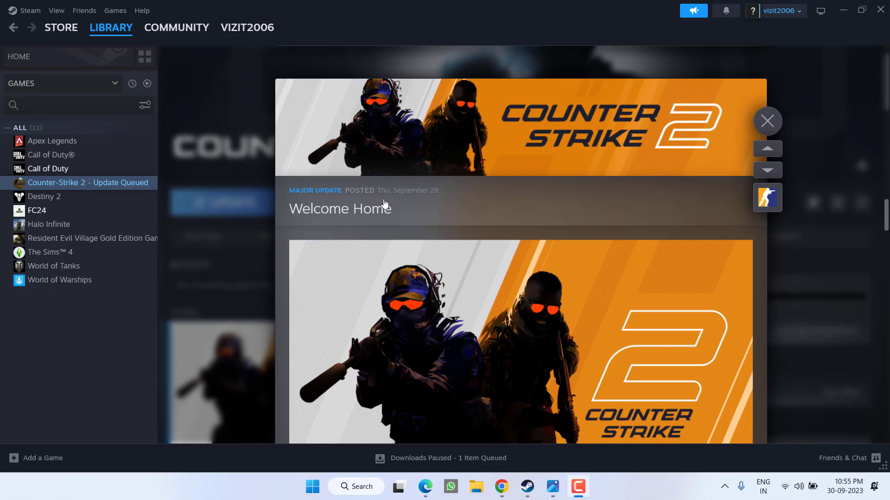
Browse the local files of Counter-Strike 2 and delete the directx_installer folder from its installation directory
{"action": "left_click", "coordinate": [62, 185]}
{"action": "right_click", "coordinate": [61, 185]}
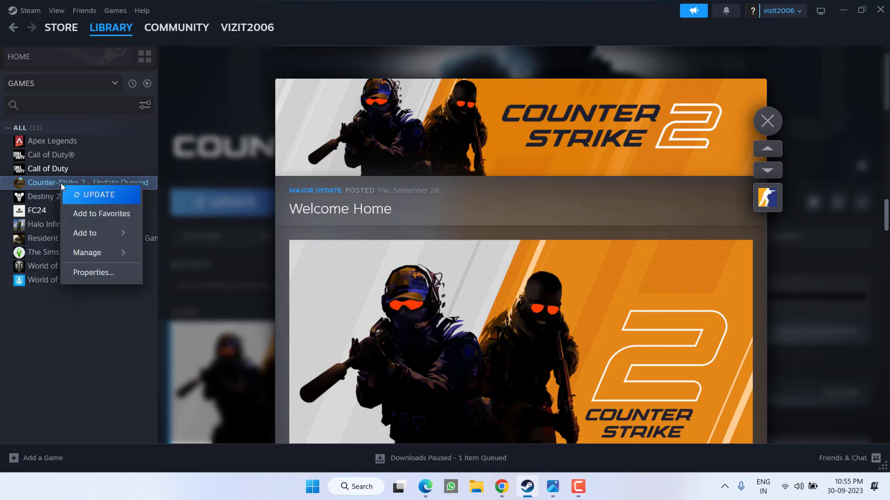
{"action": "mouse_move", "coordinate": [109, 254]}
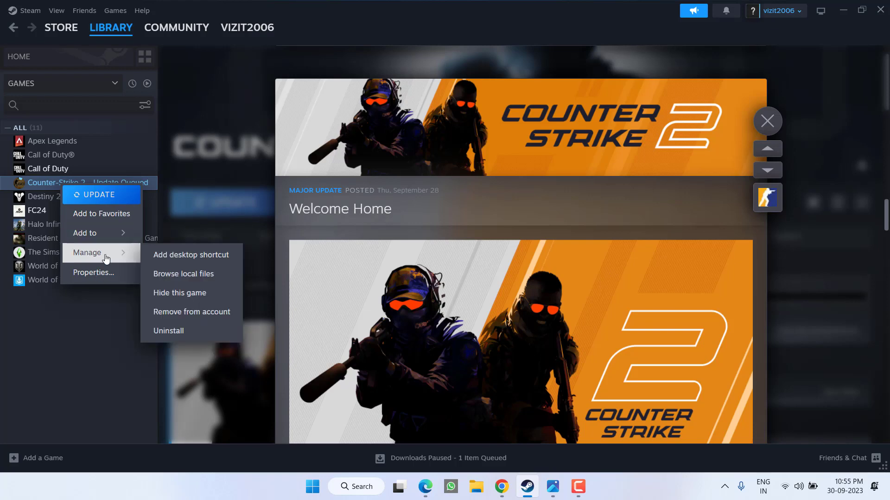
{"action": "left_click", "coordinate": [202, 277]}
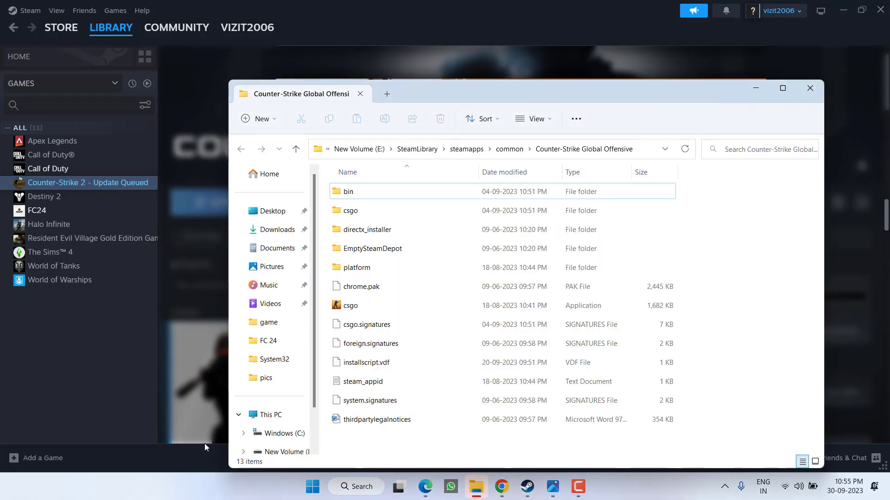
{"action": "right_click", "coordinate": [369, 230]}
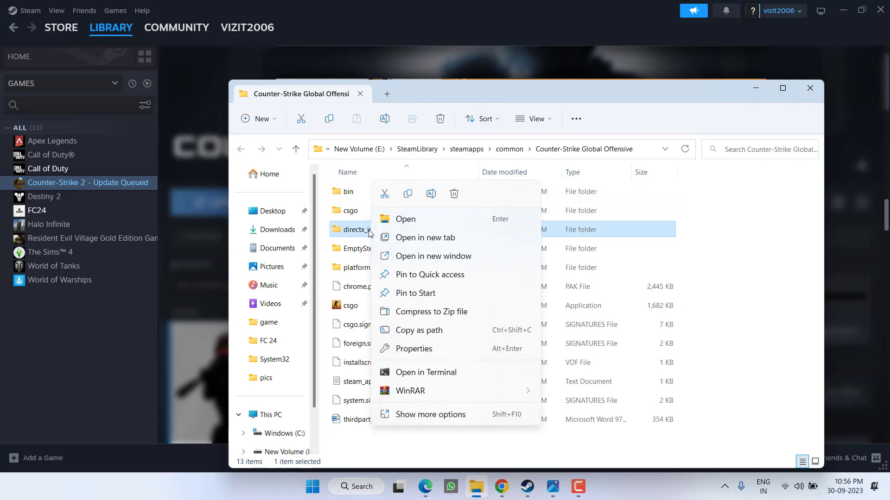
{"action": "left_click", "coordinate": [454, 194]}
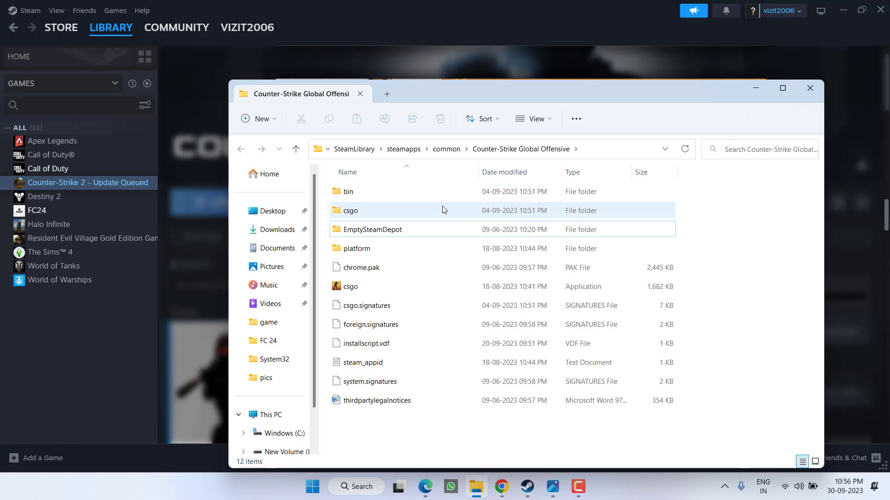
Delete all files and folders inside the game's csgo\cfg folder, close the folder window and minimize Steam
{"action": "left_click", "coordinate": [348, 213]}
{"action": "double_click", "coordinate": [348, 213]}
{"action": "left_click", "coordinate": [351, 211]}
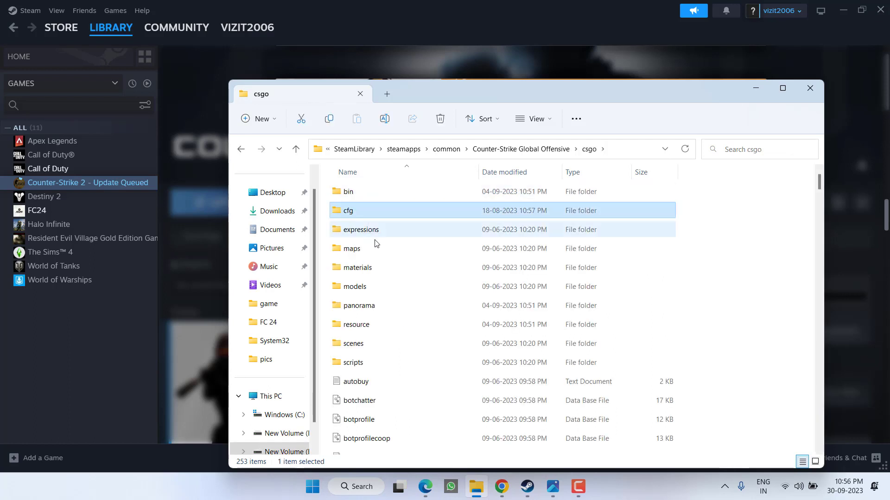
{"action": "double_click", "coordinate": [351, 213]}
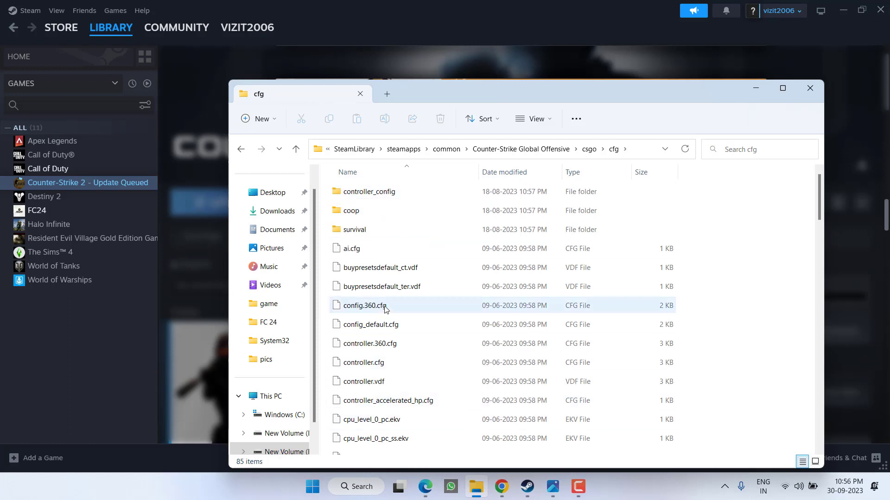
{"action": "key", "text": "ctrl+a"}
{"action": "right_click", "coordinate": [381, 190]}
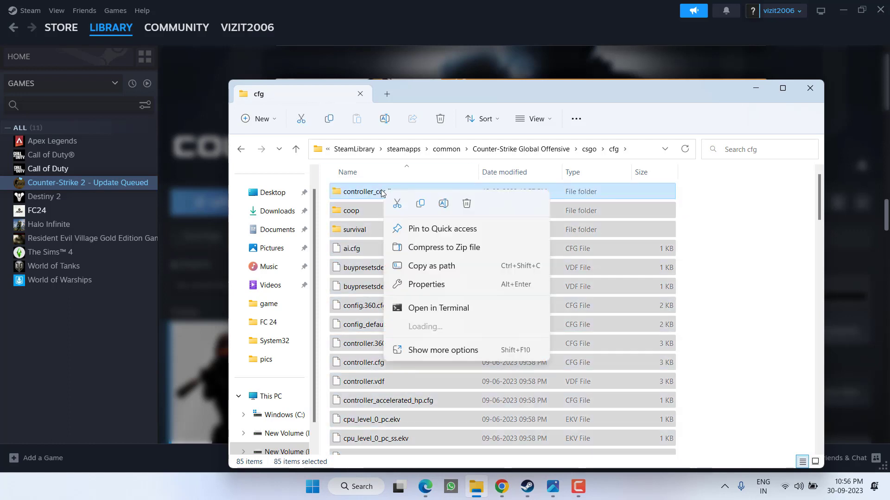
{"action": "left_click", "coordinate": [461, 204]}
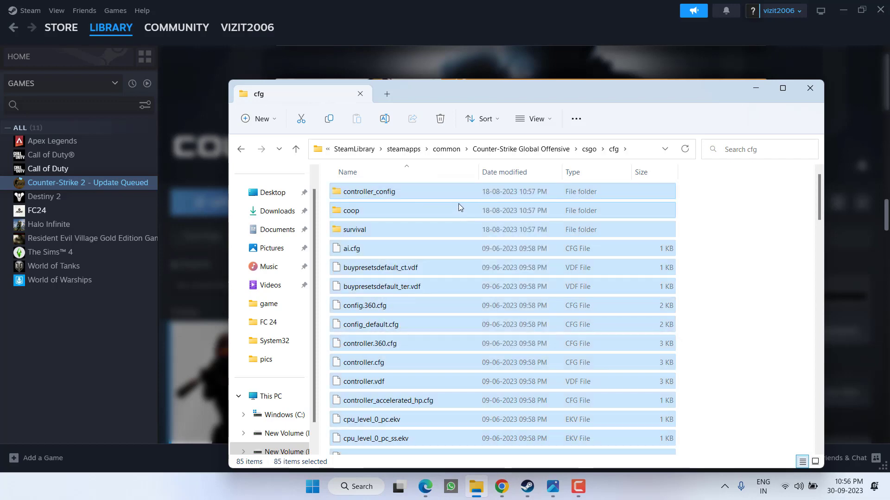
{"action": "left_click", "coordinate": [810, 89]}
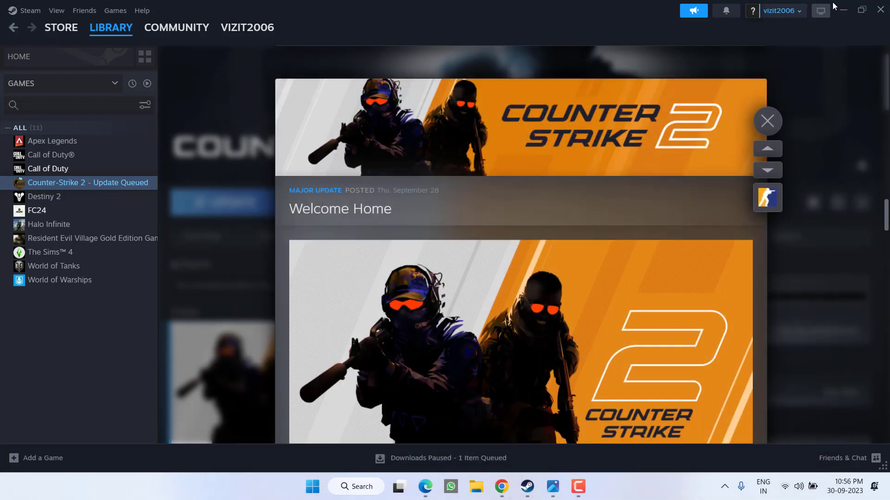
{"action": "left_click", "coordinate": [841, 10]}
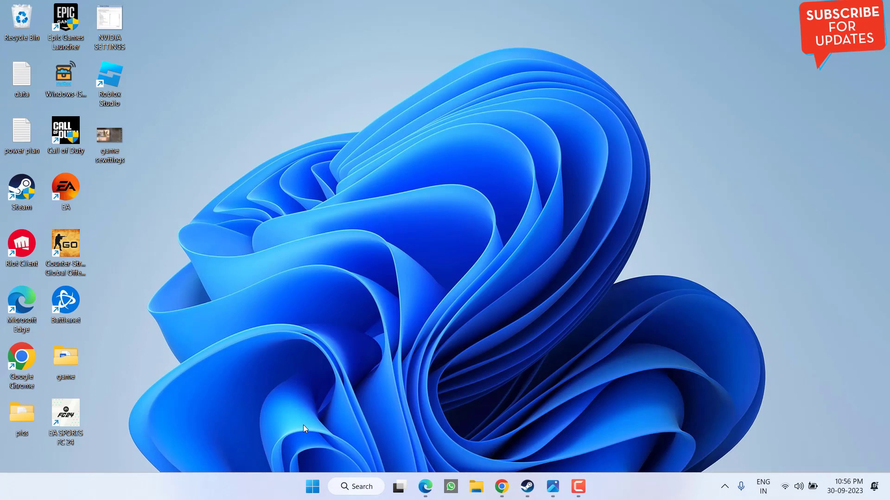
Launch Disk Clean-up for the Windows (C:) drive
{"action": "key", "text": "super"}
{"action": "type", "text": "cleanup"}
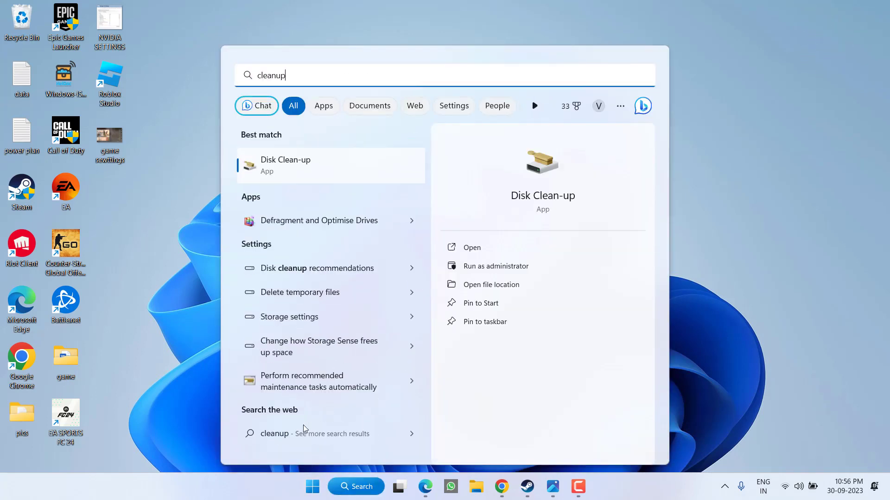
{"action": "key", "text": "Return"}
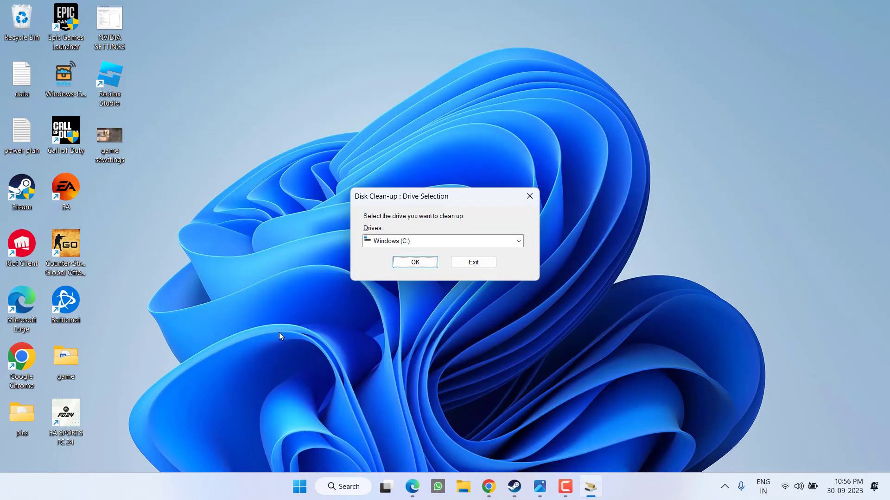
{"action": "left_click", "coordinate": [399, 242]}
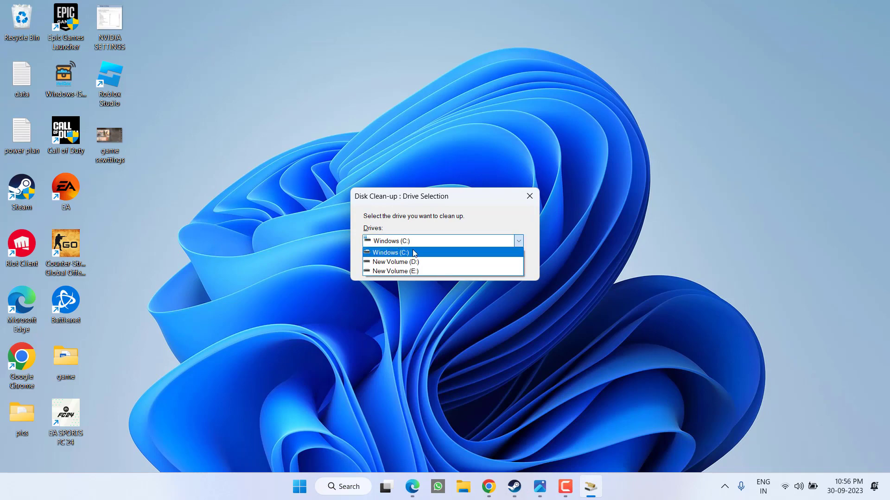
{"action": "left_click", "coordinate": [407, 254]}
{"action": "left_click", "coordinate": [410, 260]}
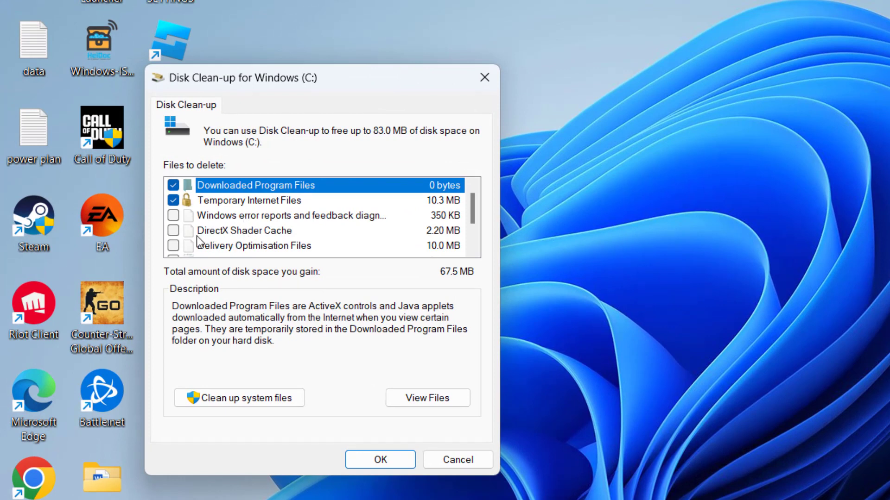
Include DirectX Shader Cache in the files to delete and permanently delete the selected files
{"action": "left_click", "coordinate": [174, 231]}
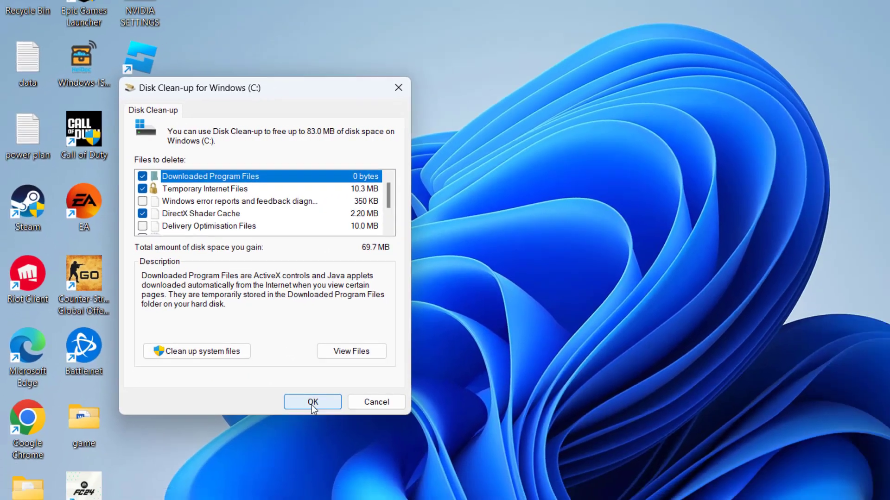
{"action": "left_click", "coordinate": [380, 460]}
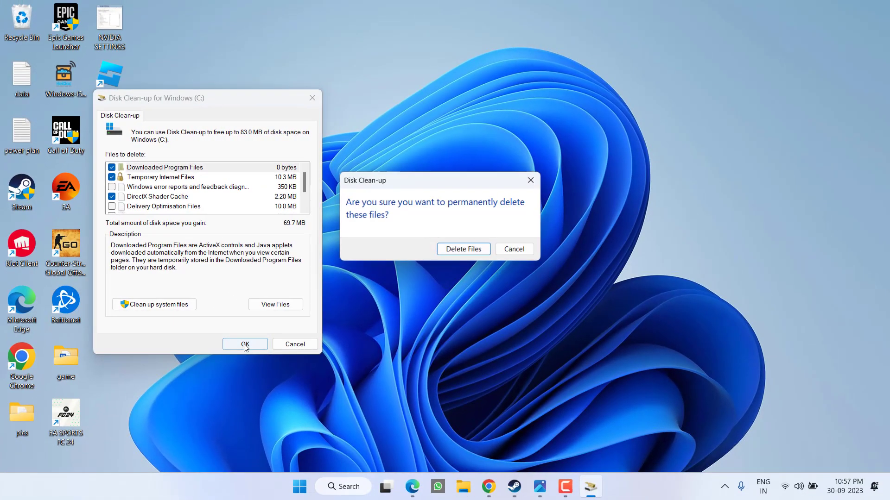
{"action": "left_click", "coordinate": [457, 250]}
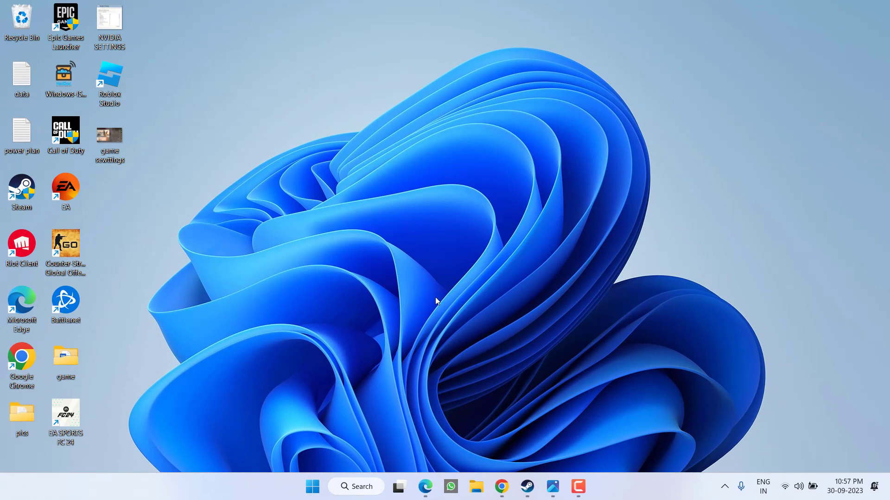
Switch to Steam and view the Installed Files properties of Counter-Strike 2, including the option to verify game file integrity
{"action": "left_click", "coordinate": [527, 486]}
{"action": "left_click", "coordinate": [223, 123]}
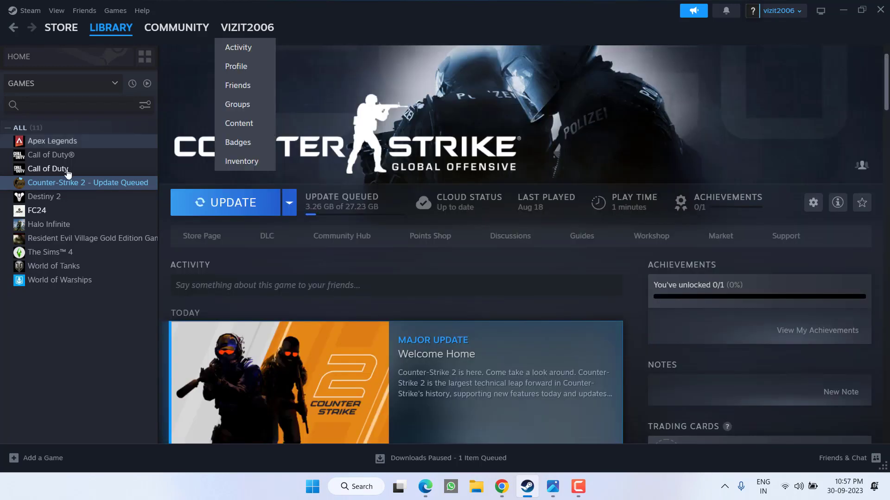
{"action": "right_click", "coordinate": [108, 184]}
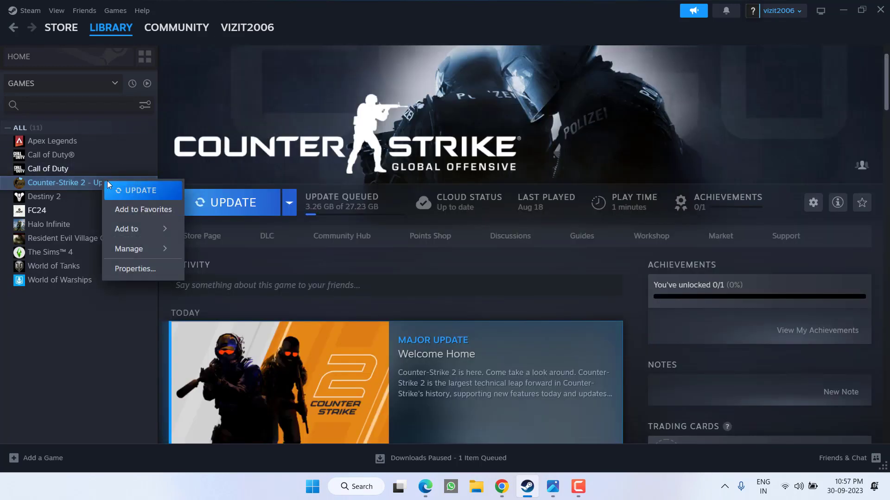
{"action": "left_click", "coordinate": [124, 270]}
{"action": "left_click", "coordinate": [251, 180]}
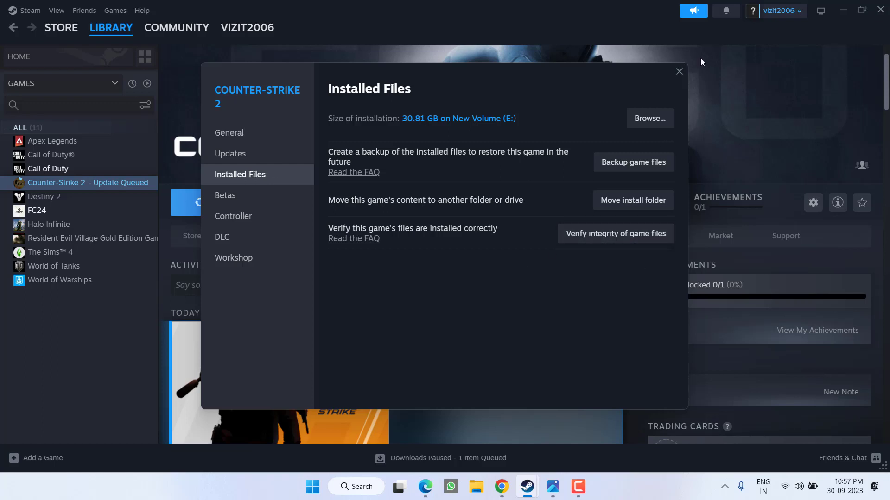
{"action": "left_click", "coordinate": [678, 70]}
{"action": "left_click", "coordinate": [843, 10]}
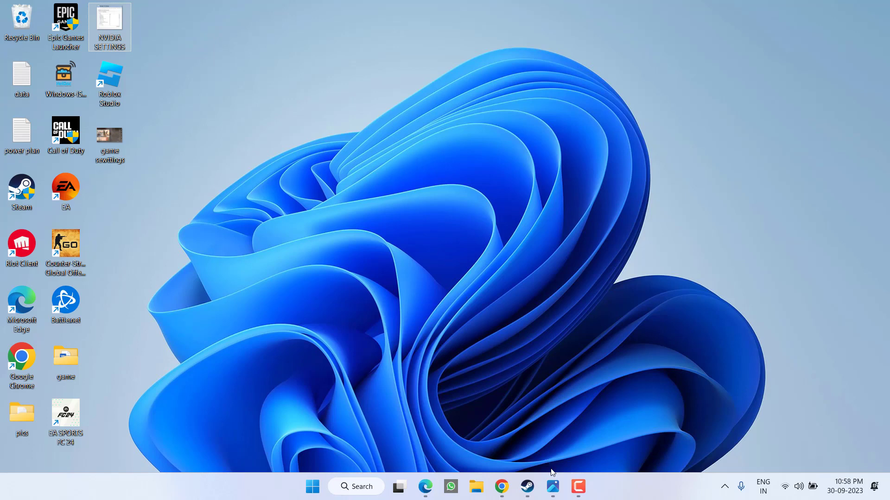
Examine the recommended Manage 3D Settings in the NVIDIA SETTINGS.png image and close it
{"action": "left_click", "coordinate": [553, 486]}
{"action": "left_click", "coordinate": [562, 457]}
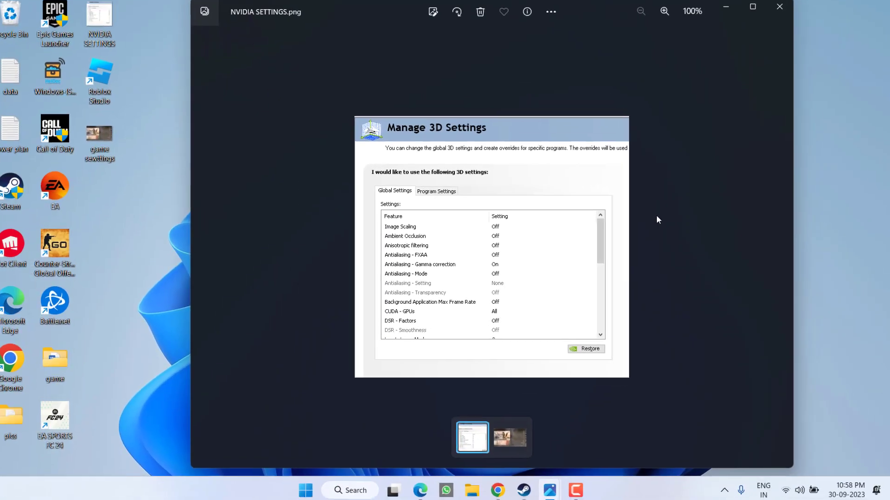
{"action": "left_click", "coordinate": [779, 10]}
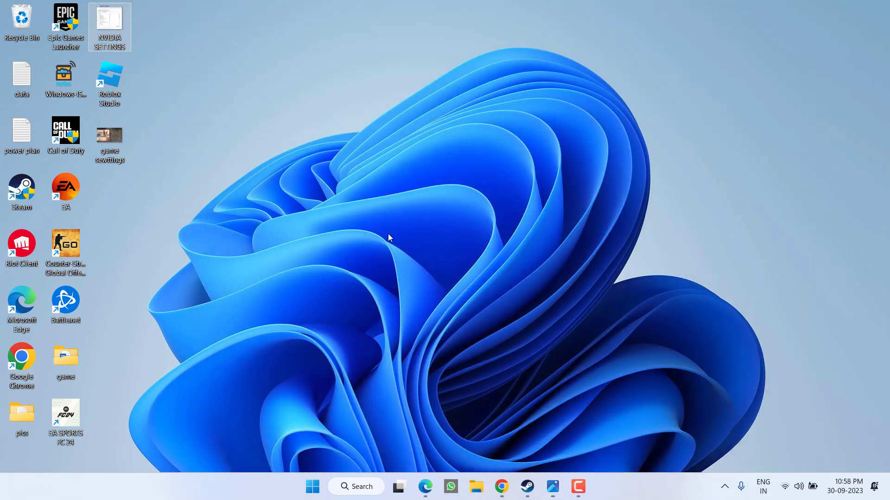
Switch to Steam and set the launch options of Counter-Strike 2 to -vulkan in its properties
{"action": "left_click", "coordinate": [527, 486]}
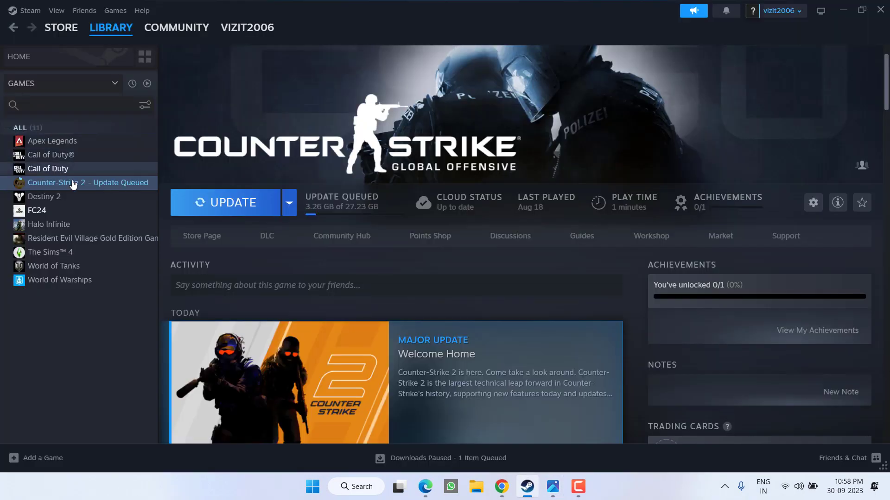
{"action": "right_click", "coordinate": [75, 188]}
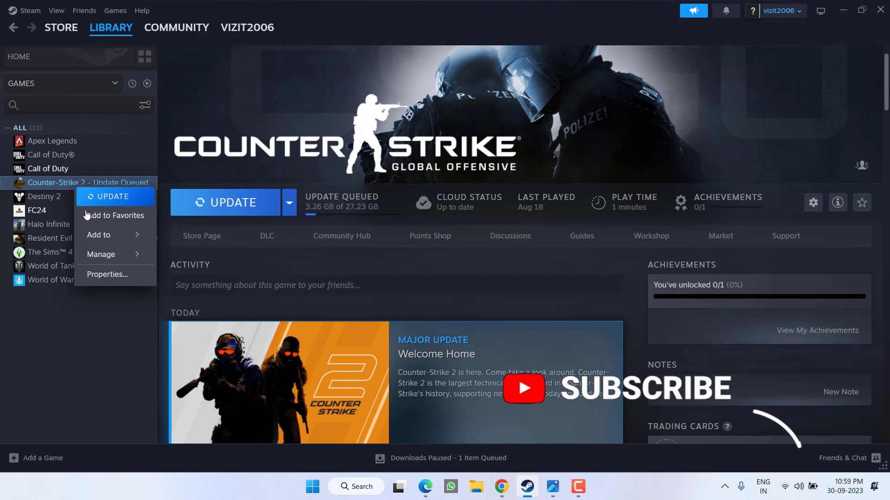
{"action": "left_click", "coordinate": [98, 276]}
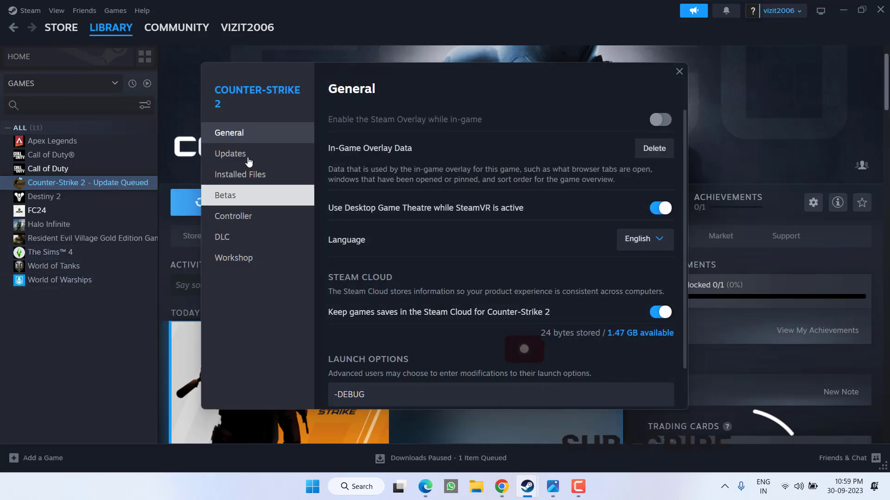
{"action": "scroll", "coordinate": [409, 271], "scroll_direction": "down", "scroll_amount": 1}
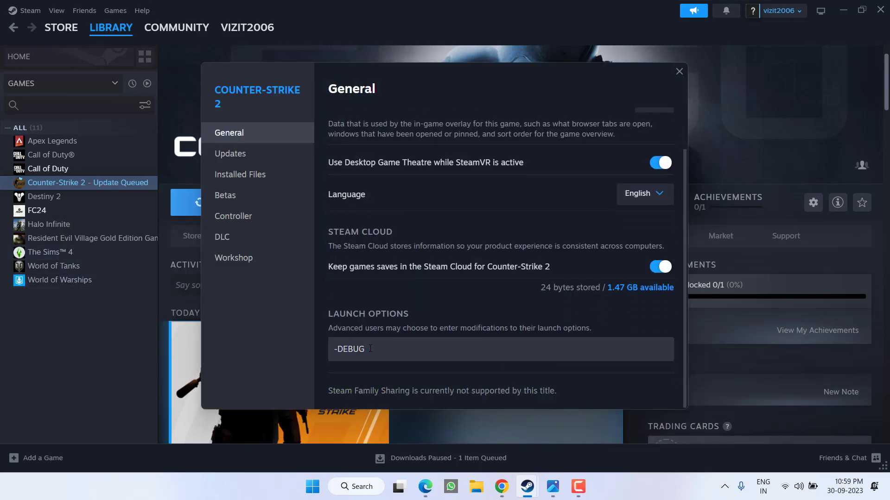
{"action": "left_click_drag", "start_coordinate": [368, 349], "coordinate": [285, 347]}
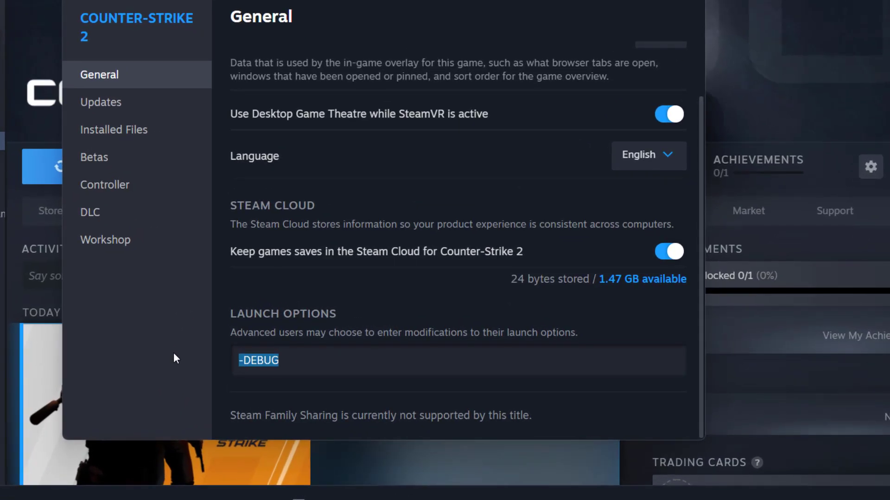
{"action": "type", "text": "-vulkan"}
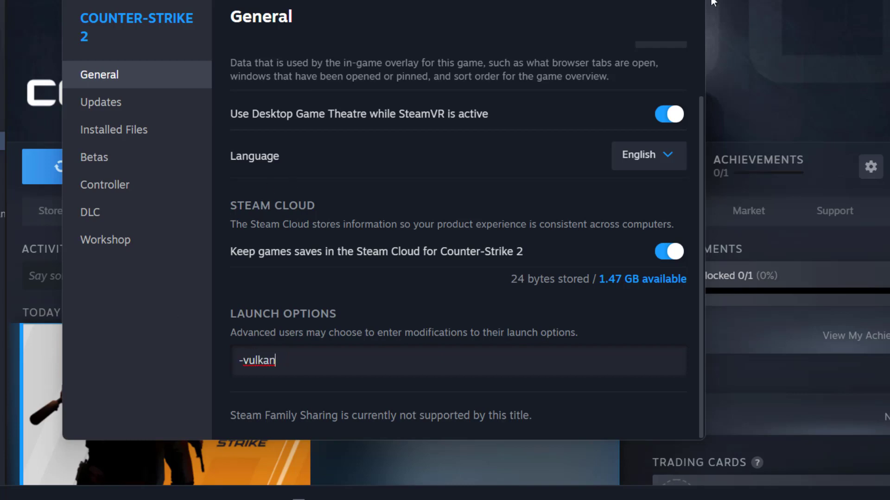
{"action": "left_click", "coordinate": [693, 3]}
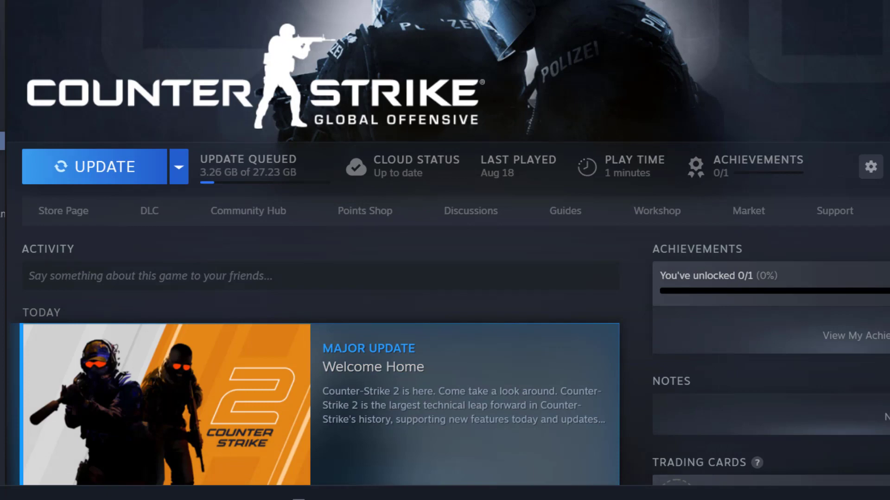
Replace the launch options of Counter-Strike 2 with "-novid freq 280" and close the properties
{"action": "right_click", "coordinate": [3, 141]}
{"action": "left_click", "coordinate": [3, 236]}
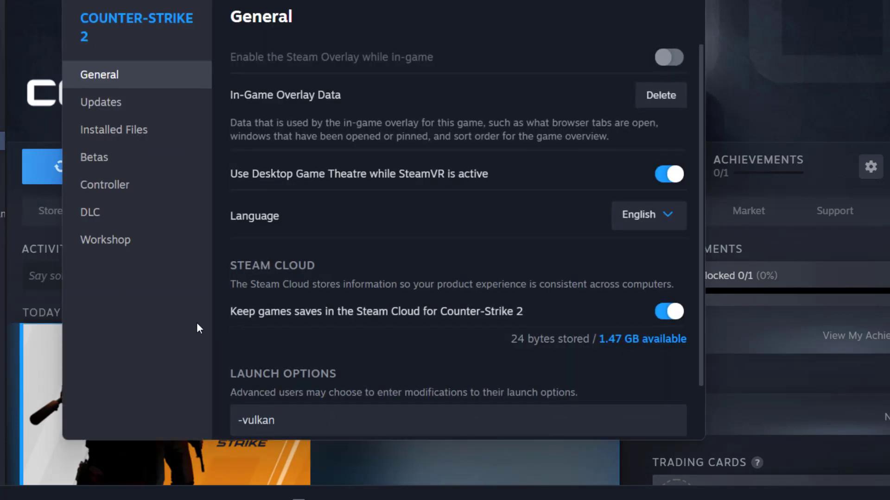
{"action": "scroll", "coordinate": [290, 373], "scroll_direction": "down", "scroll_amount": 1}
{"action": "left_click", "coordinate": [317, 362]}
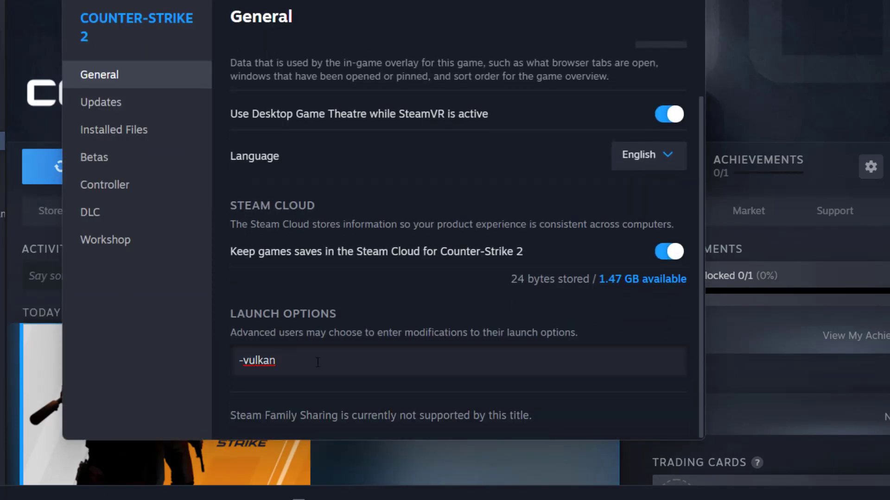
{"action": "key", "text": "BackSpace"}
{"action": "key", "text": "BackSpace"}
{"action": "key", "text": "BackSpace"}
{"action": "key", "text": "BackSpace"}
{"action": "key", "text": "BackSpace"}
{"action": "key", "text": "BackSpace"}
{"action": "type", "text": "novid freq 280"}
{"action": "left_click_drag", "start_coordinate": [318, 362], "coordinate": [297, 360]}
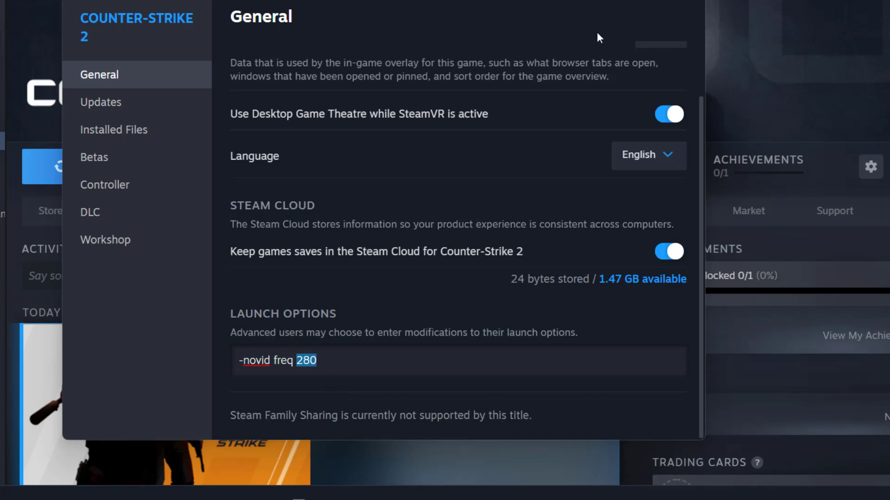
{"action": "key", "text": "Escape"}
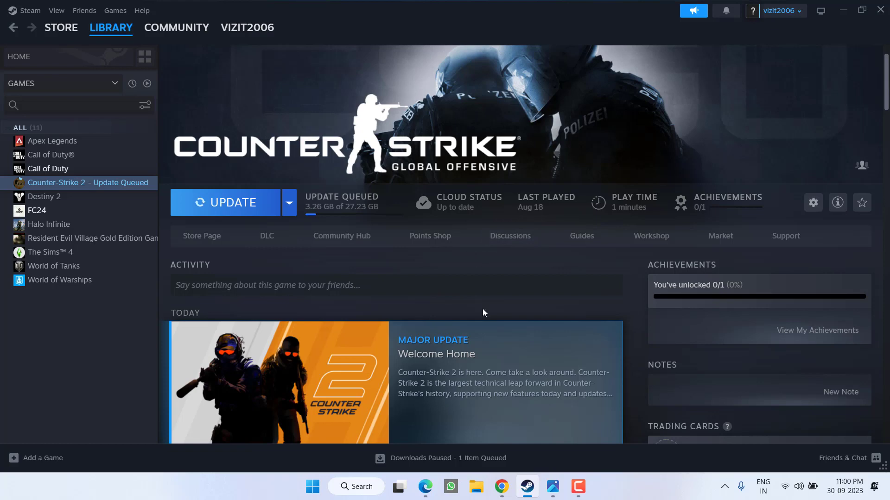
Examine the advanced video settings in the game sewttings.png image, close it and minimize Steam
{"action": "left_click", "coordinate": [552, 487]}
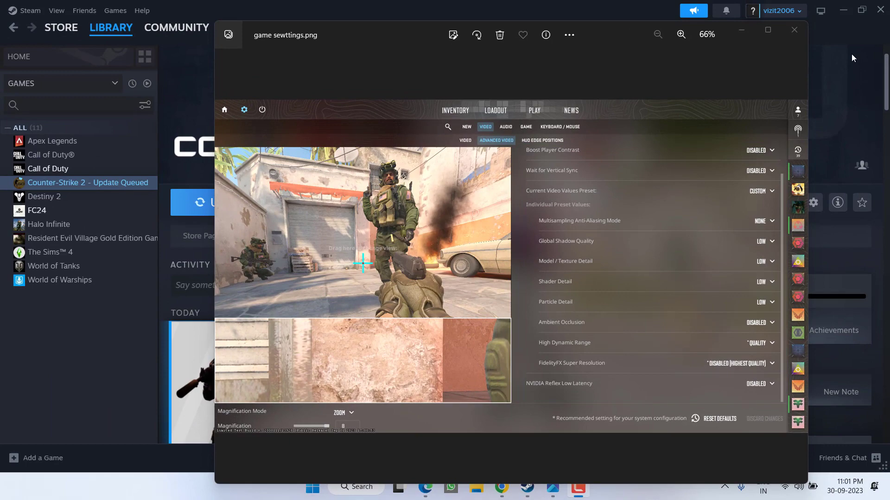
{"action": "left_click", "coordinate": [799, 29]}
{"action": "left_click", "coordinate": [843, 10]}
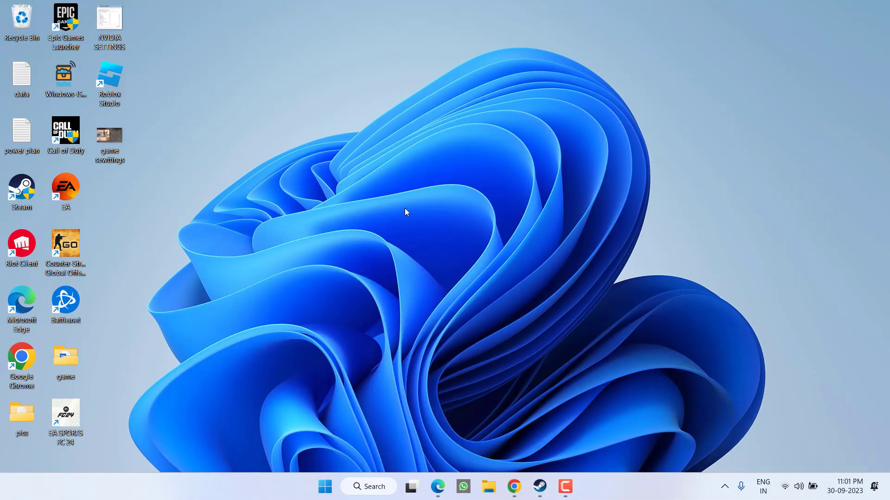